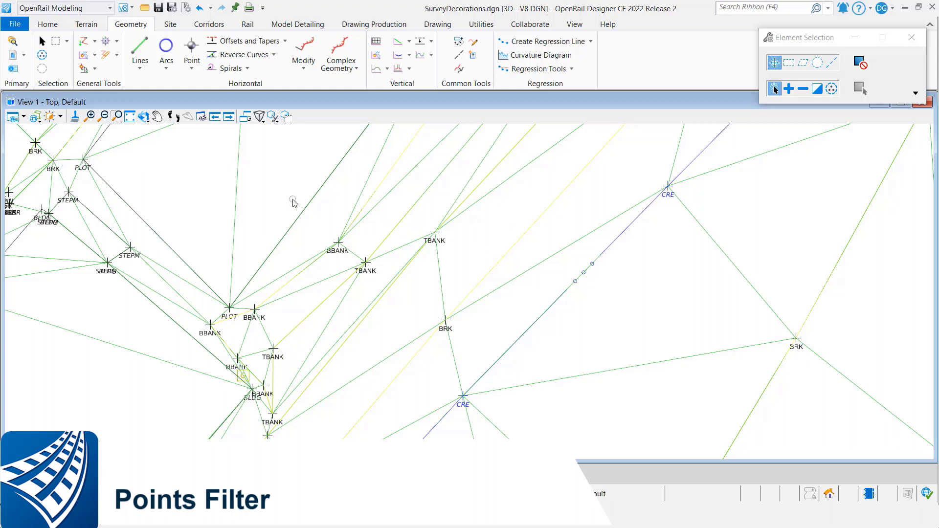
- Start the Points Filter tool and look through its list of points
click(192, 68)
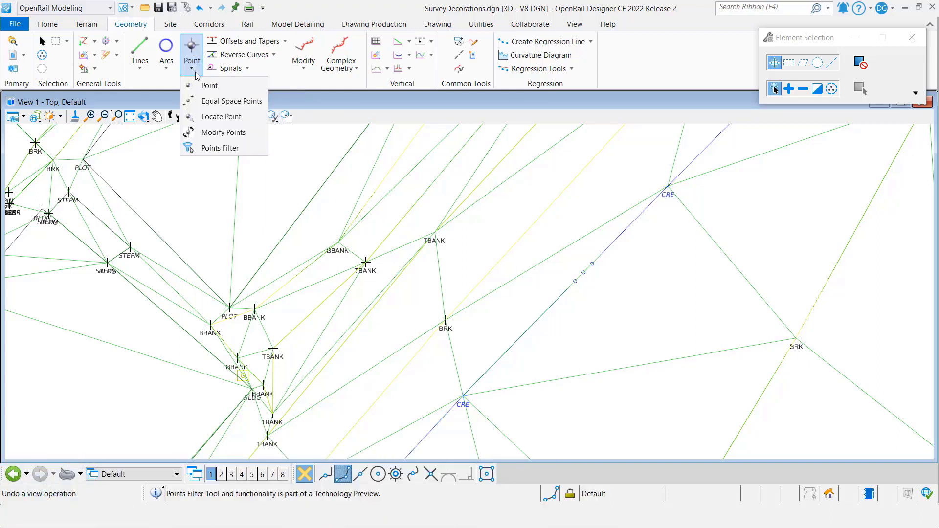
click(220, 148)
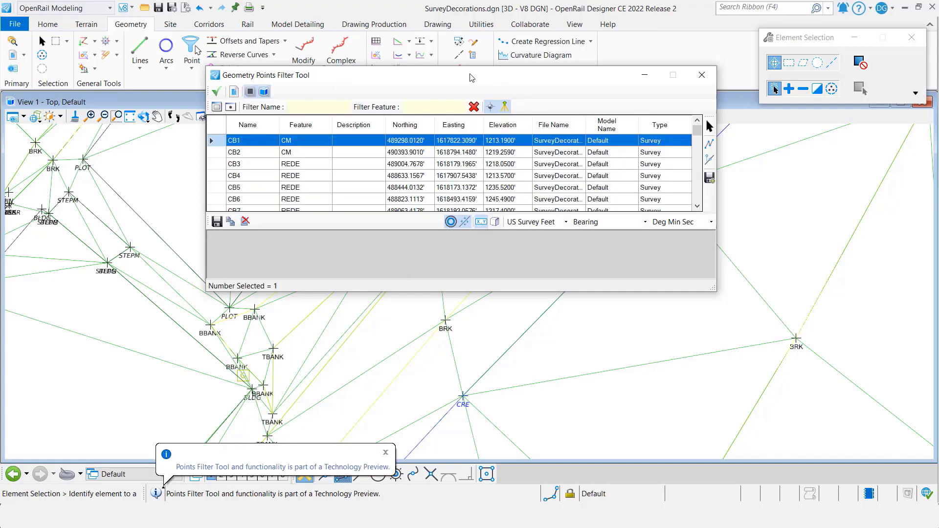
drag(471, 78, 492, 89)
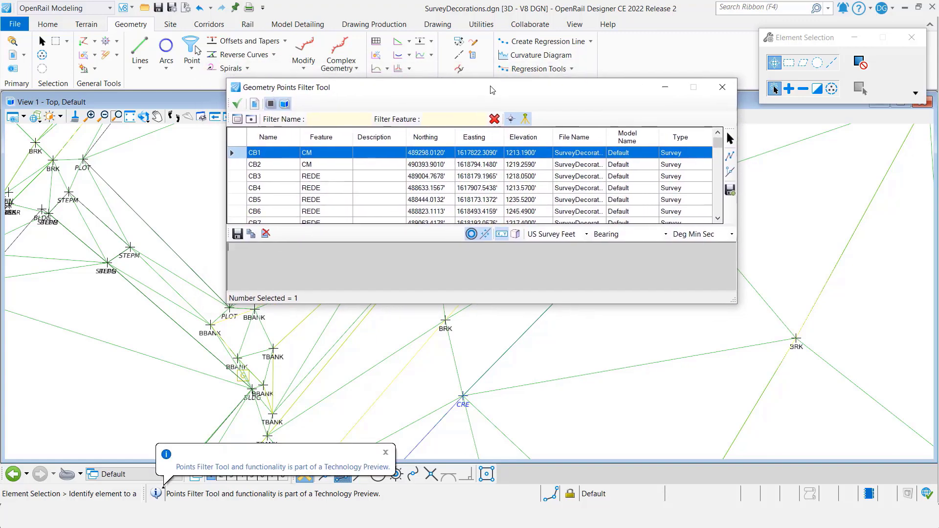
mouse_move(718, 142)
mouse_down()
mouse_move(718, 216)
mouse_move(718, 139)
mouse_up()
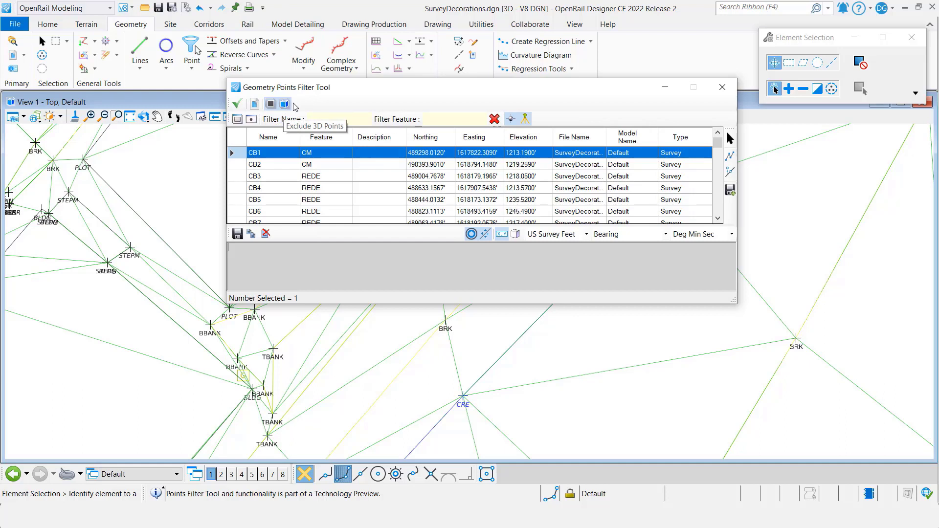
drag(717, 142, 717, 153)
- Filter the point list by the name CB*, look through the matches and clear the filter
click(340, 119)
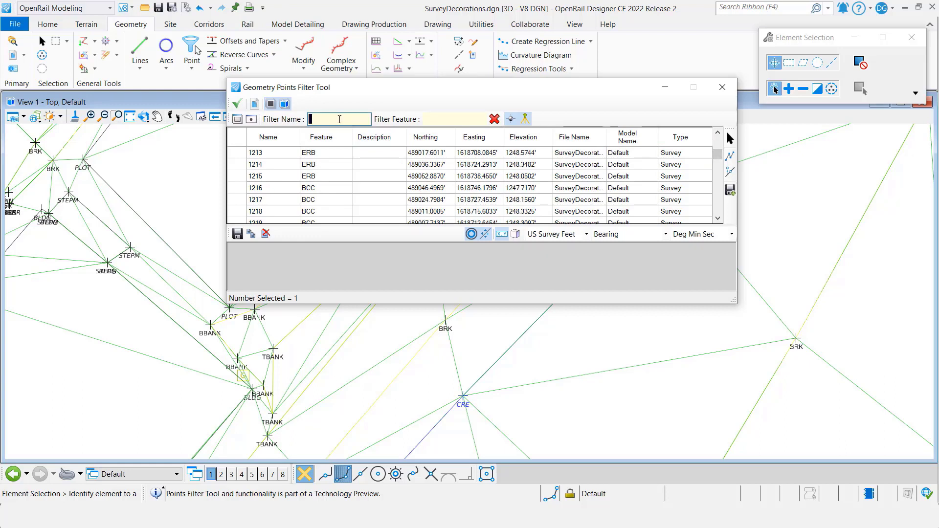
text(CB*)
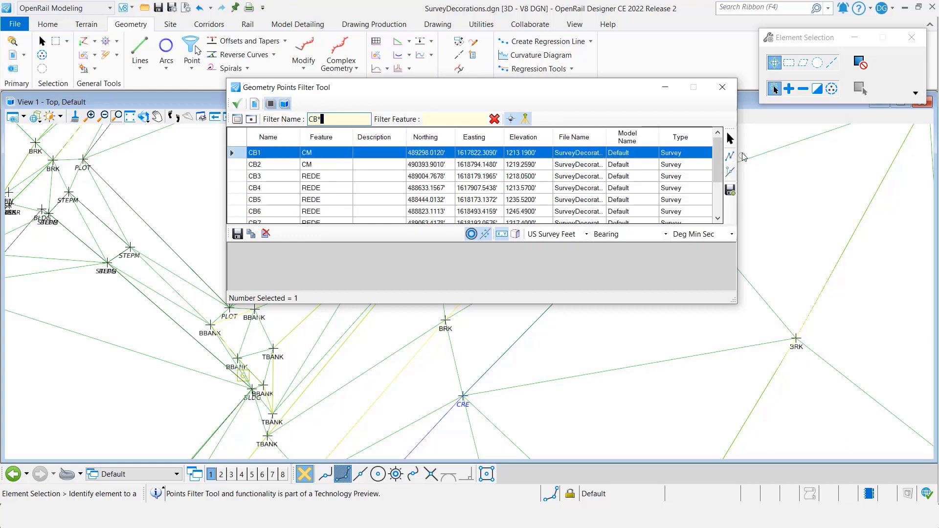
mouse_move(717, 157)
mouse_down()
mouse_move(721, 204)
mouse_move(718, 153)
mouse_up()
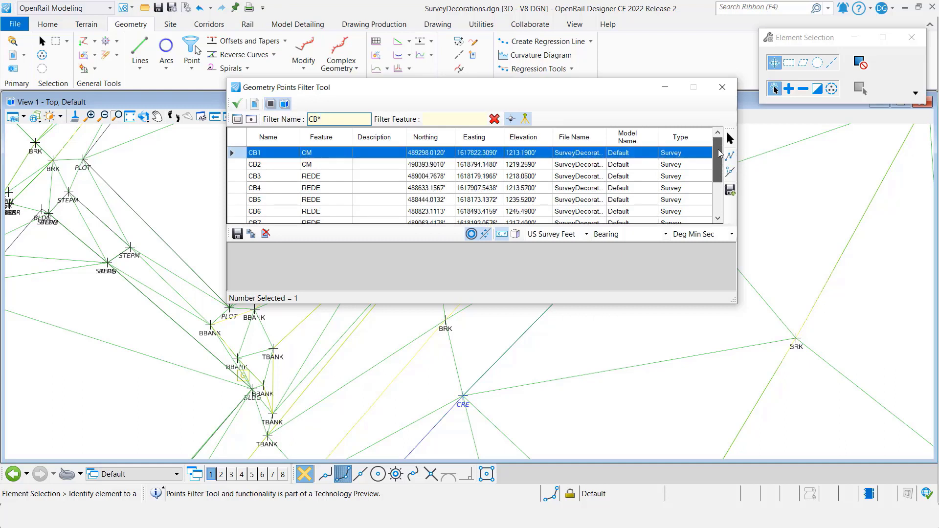
click(494, 119)
- Filter the point list by the feature ERB, look through the matches and clear the filter
click(464, 118)
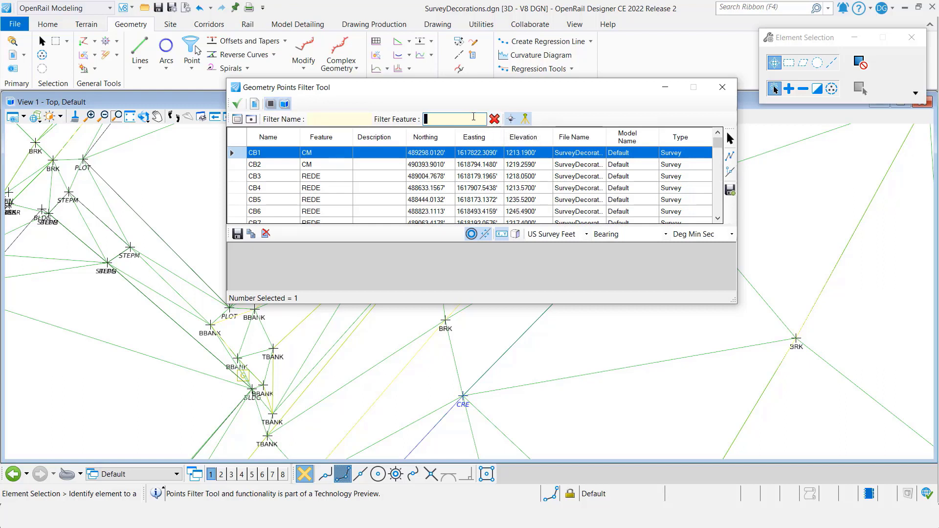
text(ERB)
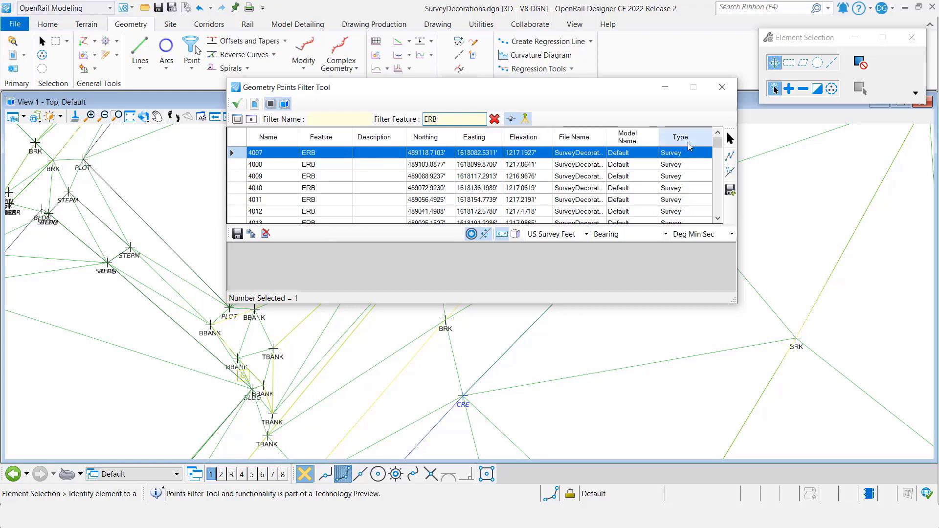
mouse_move(717, 142)
mouse_down()
mouse_move(721, 224)
mouse_move(718, 136)
mouse_up()
click(495, 119)
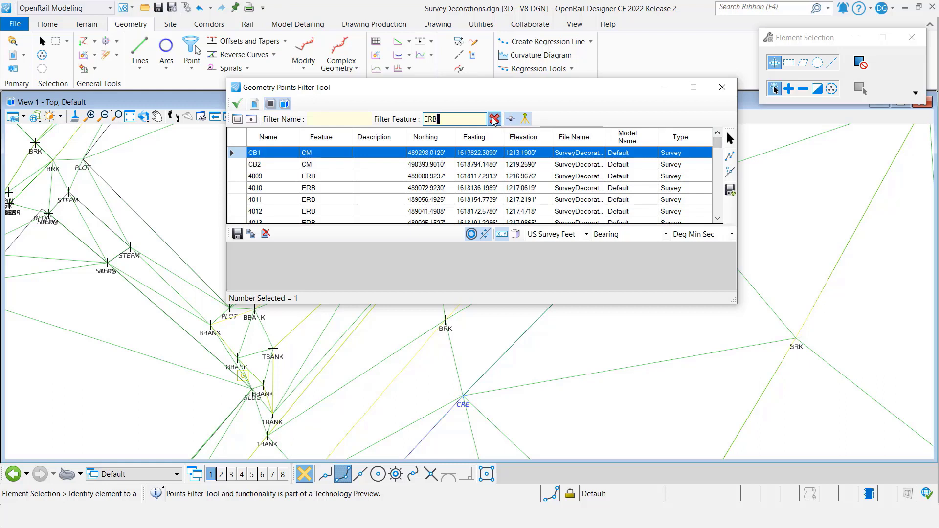
- Hide the survey points and look through the geometry points in the list
click(525, 122)
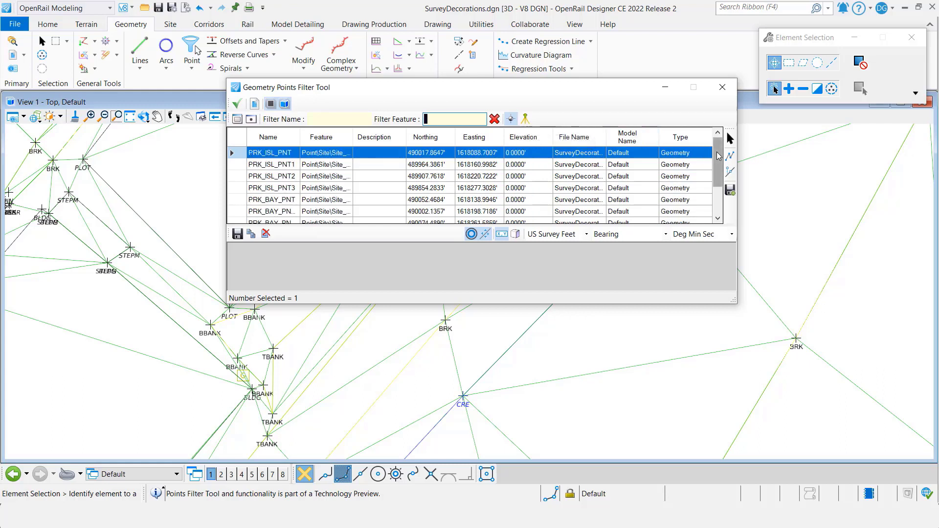
click(722, 205)
drag(721, 201, 725, 145)
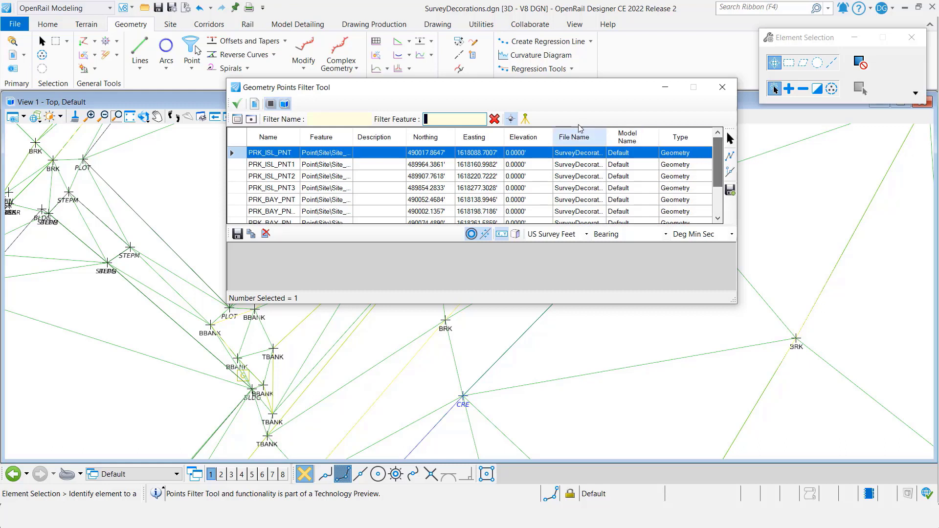
- Show the survey points again and hide the geometry points in the point list
click(511, 119)
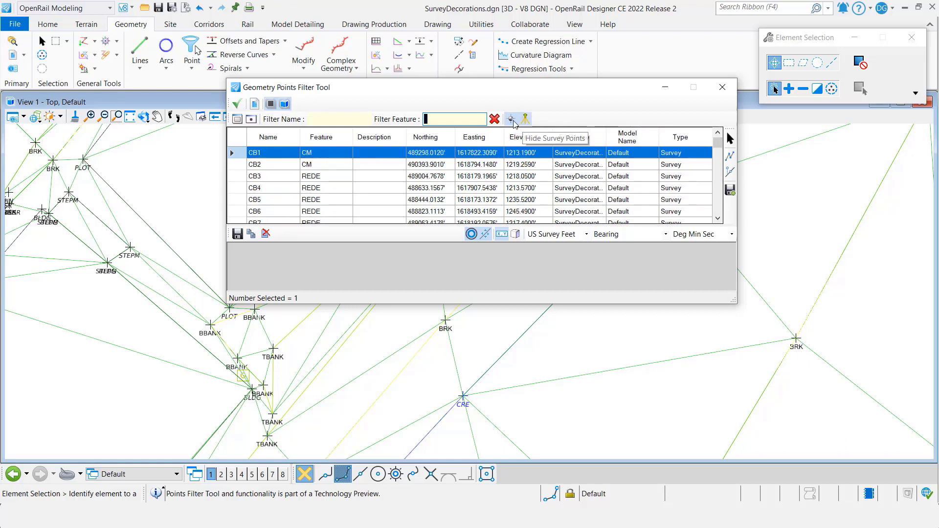
mouse_move(717, 143)
mouse_down()
mouse_move(718, 218)
mouse_move(718, 139)
mouse_up()
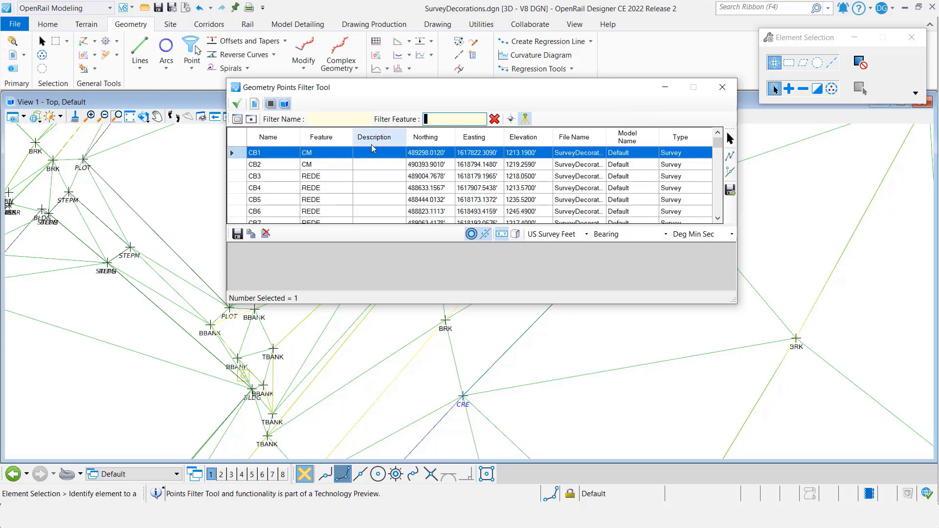
- Compute the inverse between points CB1 and CB3, and the consecutive inverses through CB1, CB3, CB5 and CB6
ctrl+click(240, 179)
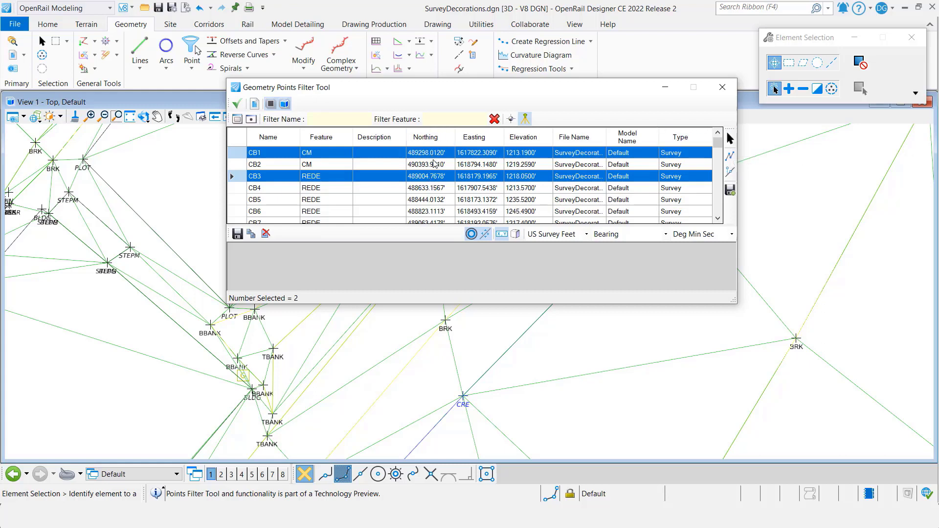
click(730, 157)
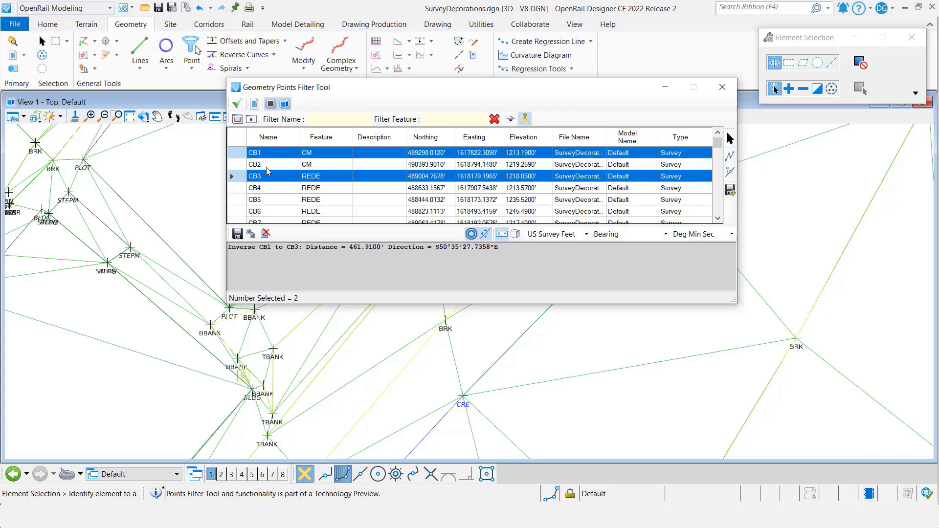
ctrl+click(237, 199)
ctrl+click(237, 211)
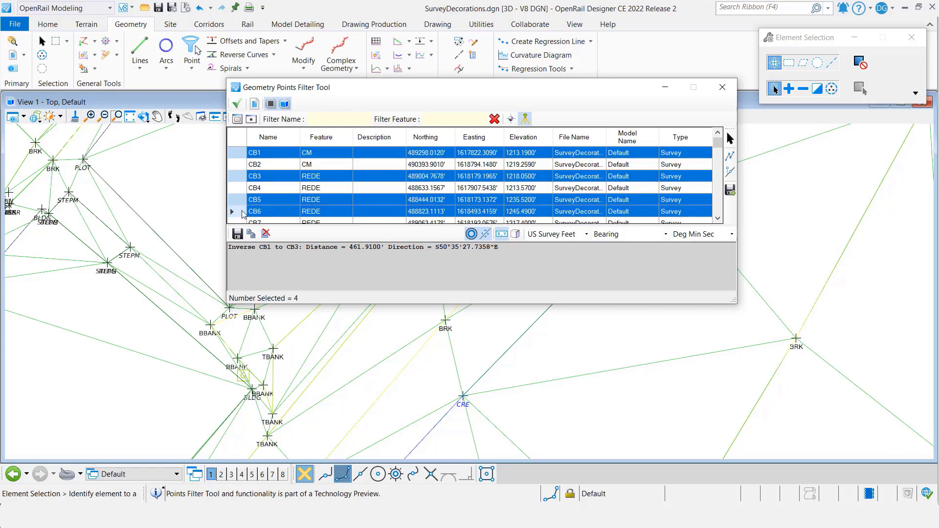
click(732, 171)
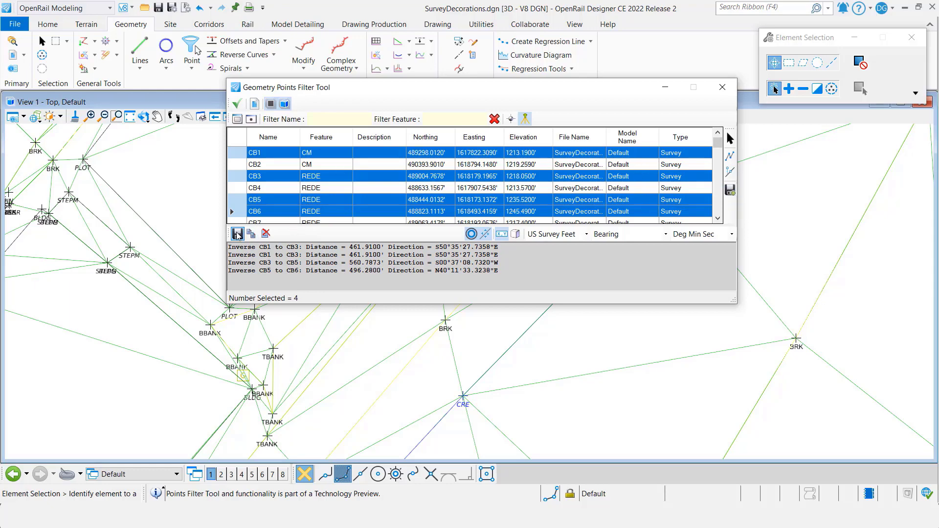
- Clear the inverse results from the output area
drag(511, 272, 266, 238)
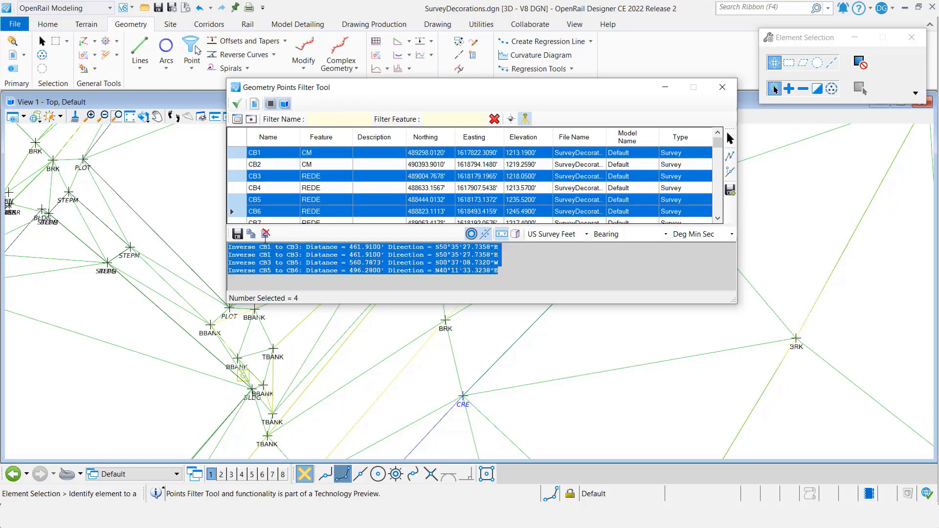
click(492, 267)
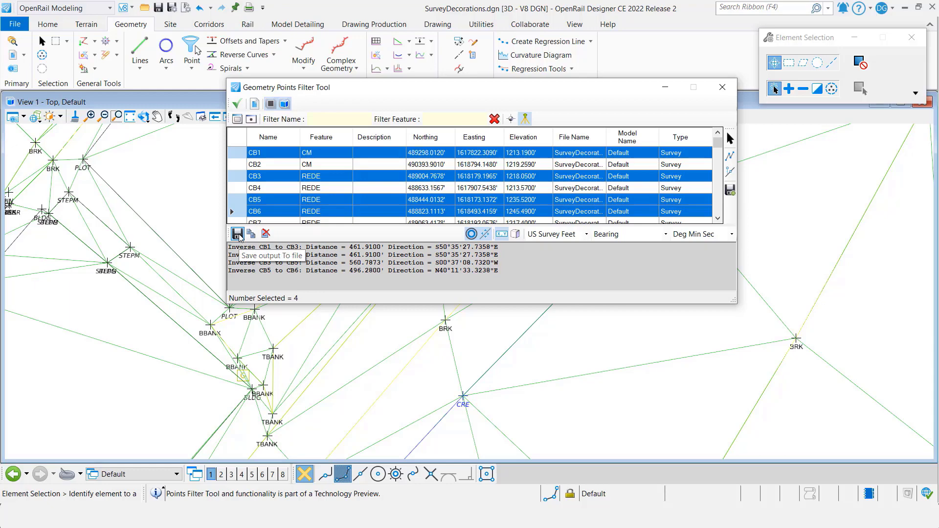
click(265, 233)
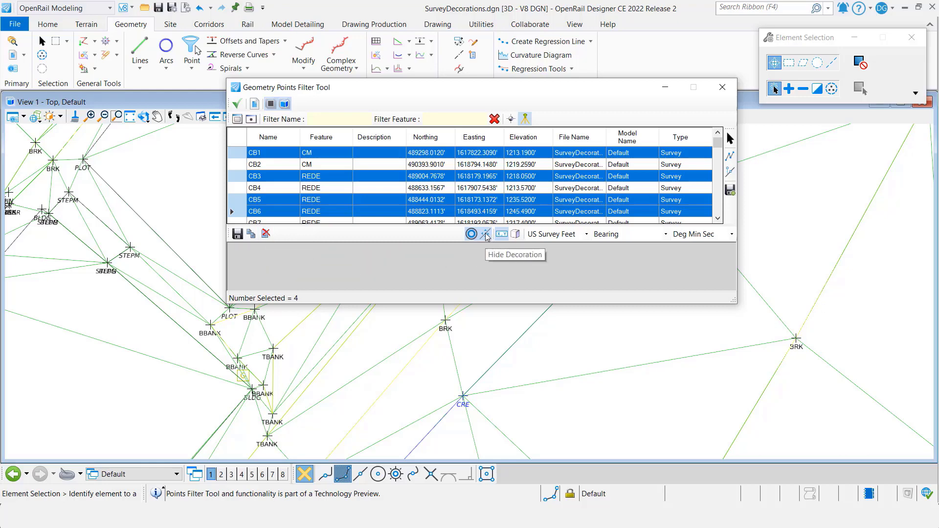
- Show the point coordinates as X, Y and Z instead of northing, easting and elevation, with only CB1 selected
click(502, 235)
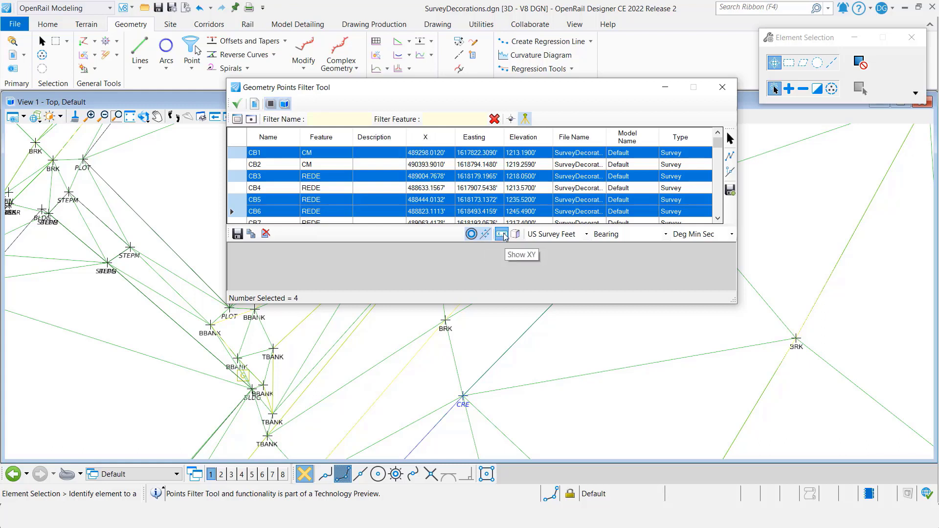
click(462, 150)
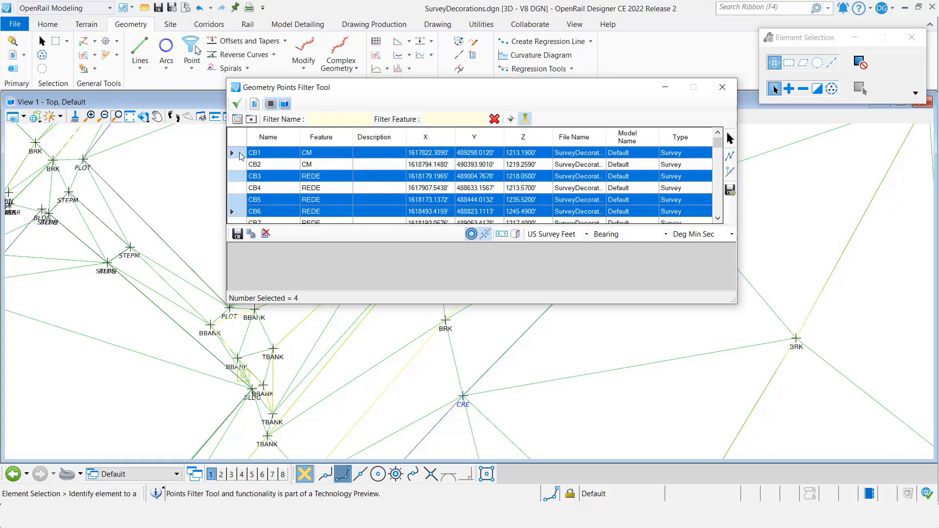
click(502, 233)
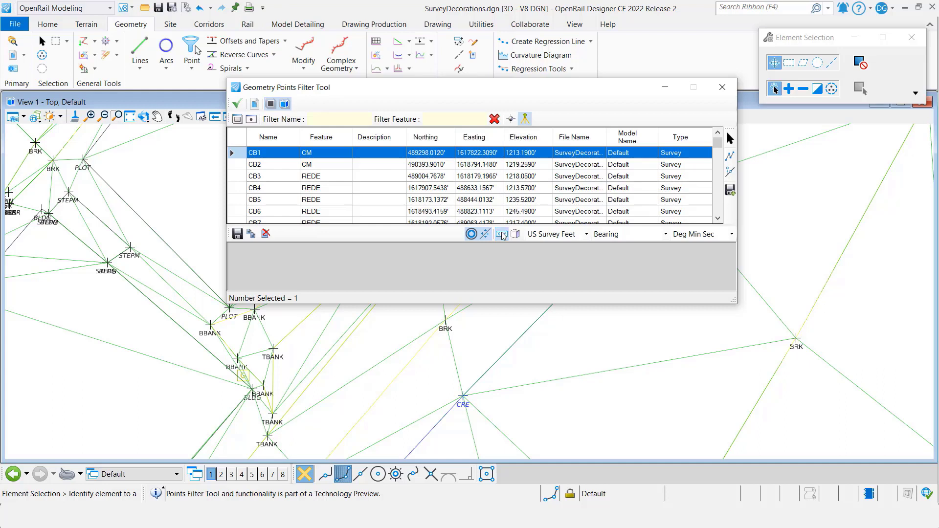
click(502, 234)
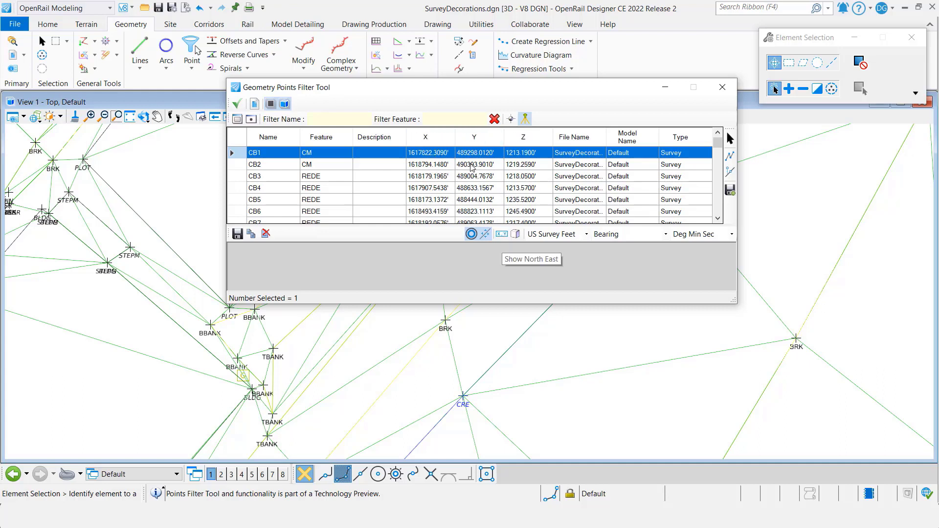
- Review the available distance units, direction formats and angle formats, keeping US Survey Feet, Bearing and Deg Min Sec
click(586, 235)
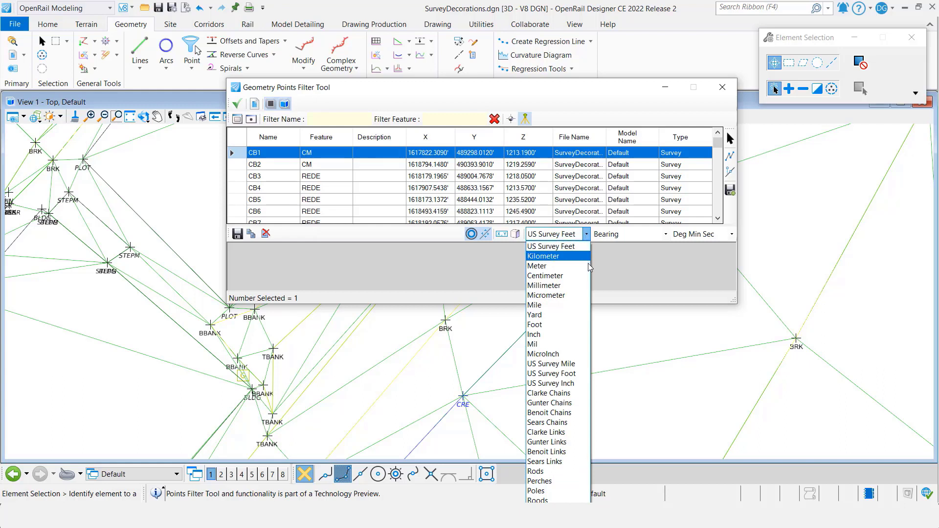
click(602, 264)
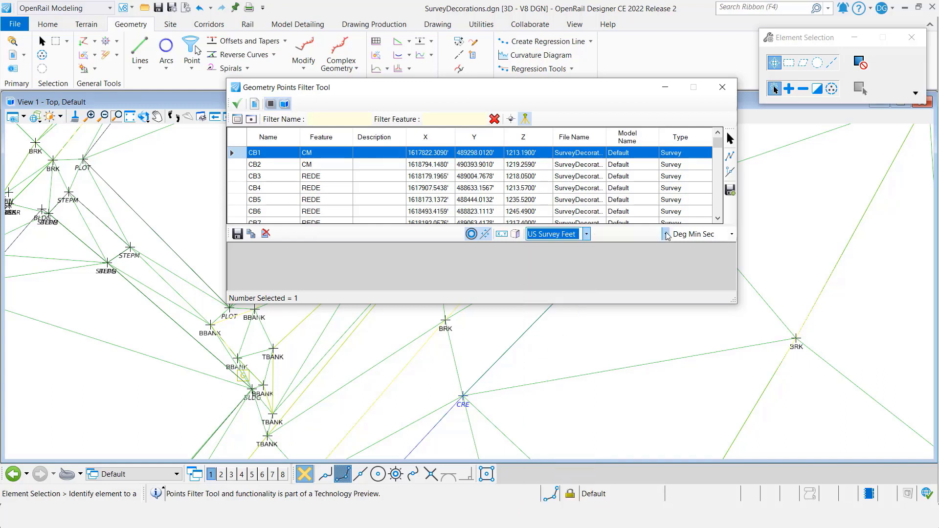
click(665, 234)
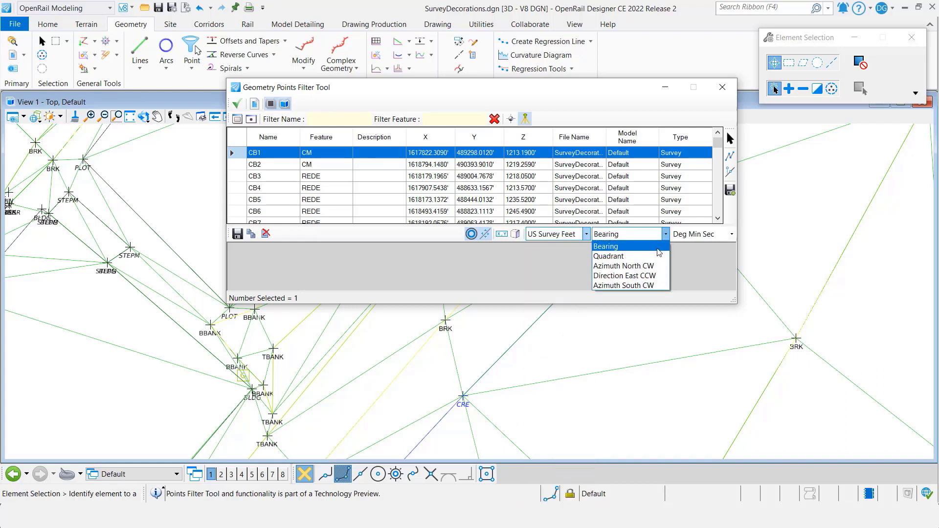
click(555, 272)
click(732, 234)
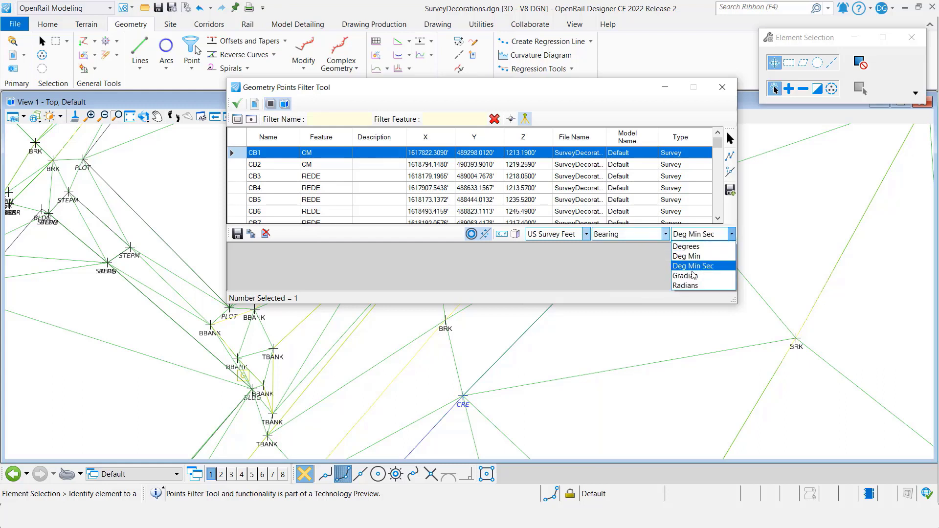
click(615, 266)
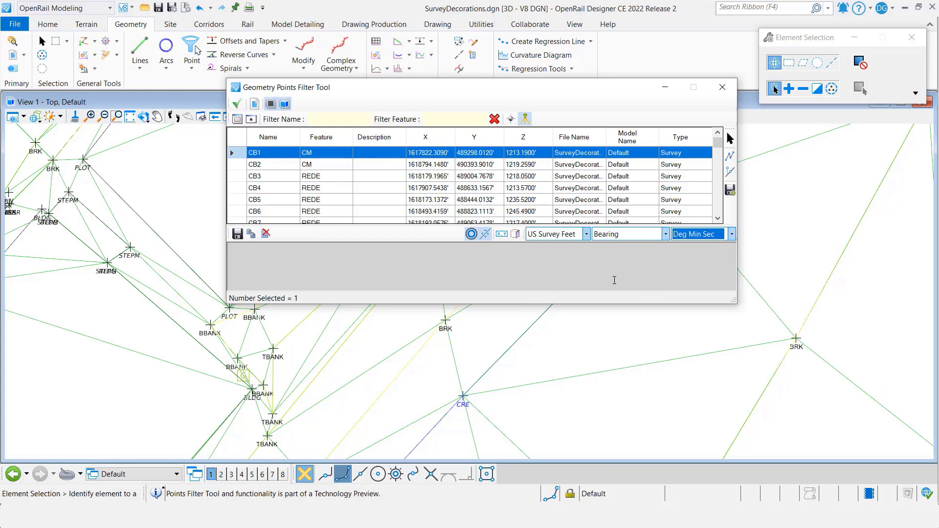
- Turn on zooming to the selected point, move the dialog aside and zoom to point 4038 from the list
drag(483, 95, 499, 94)
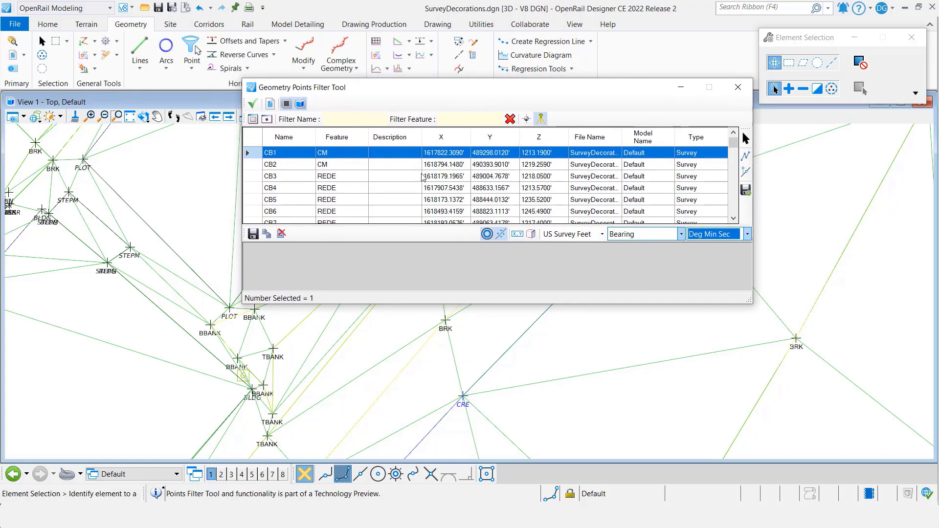
click(253, 120)
drag(423, 88, 385, 47)
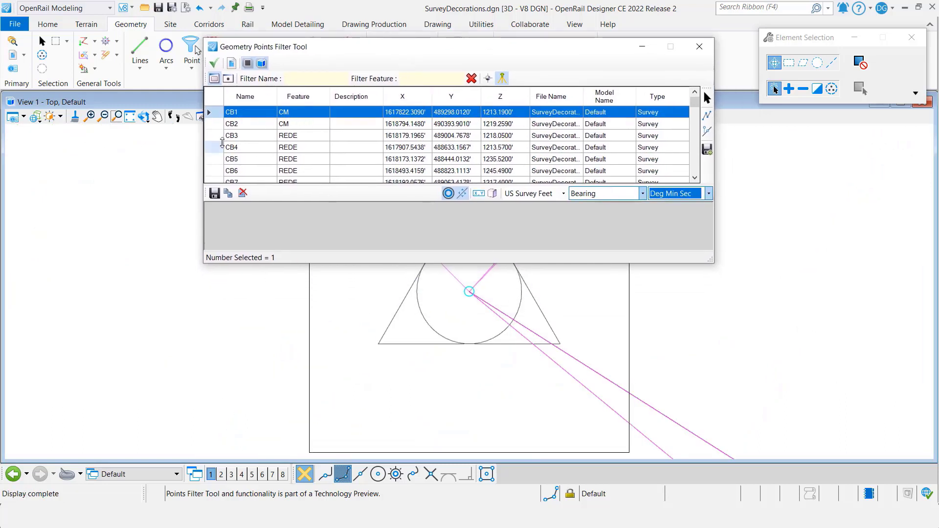
scroll(263, 161, down, 6)
scroll(263, 161, down, 6)
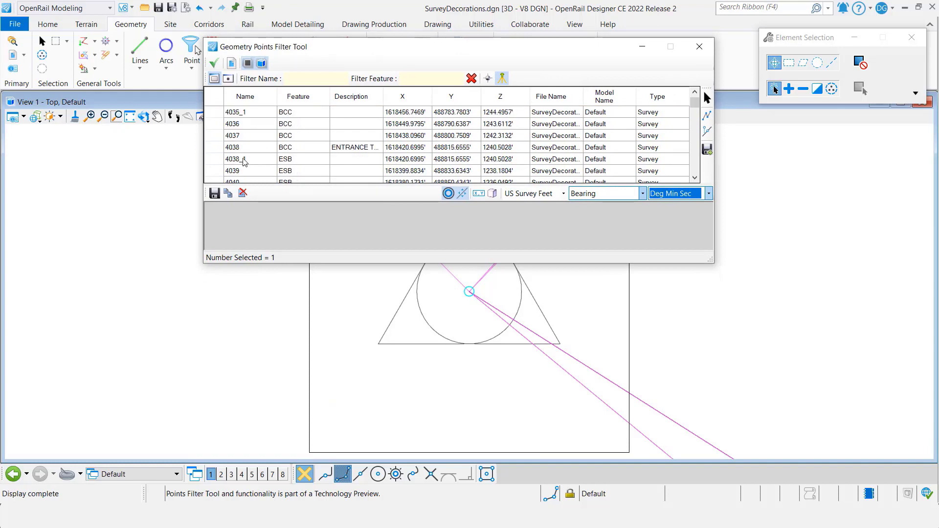
click(247, 147)
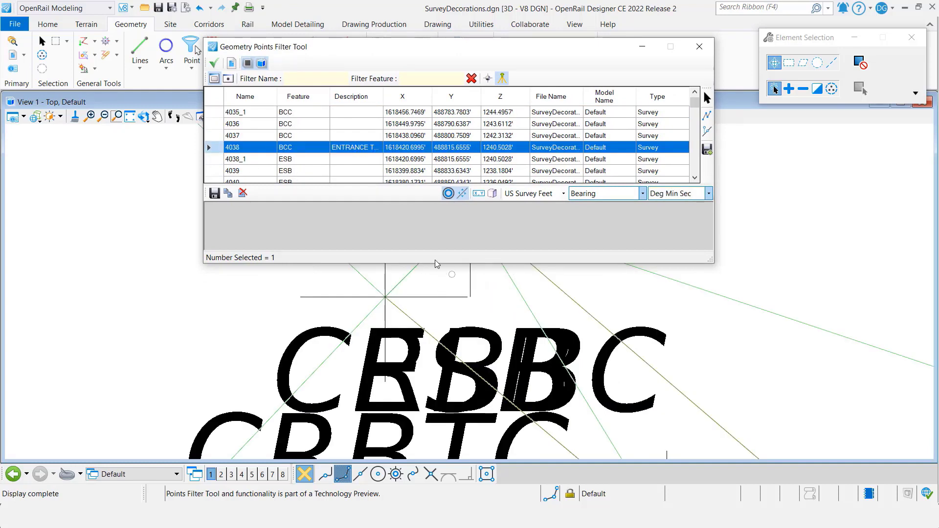
- Zoom to survey point 381 from the points list, showing the surrounding terrain around it
scroll(280, 151, down, 3)
scroll(237, 166, up, 10)
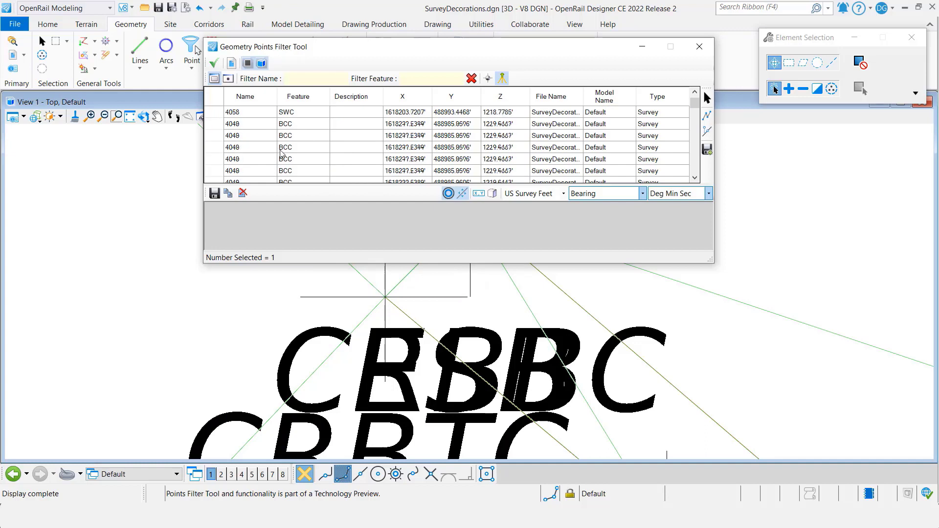
click(217, 161)
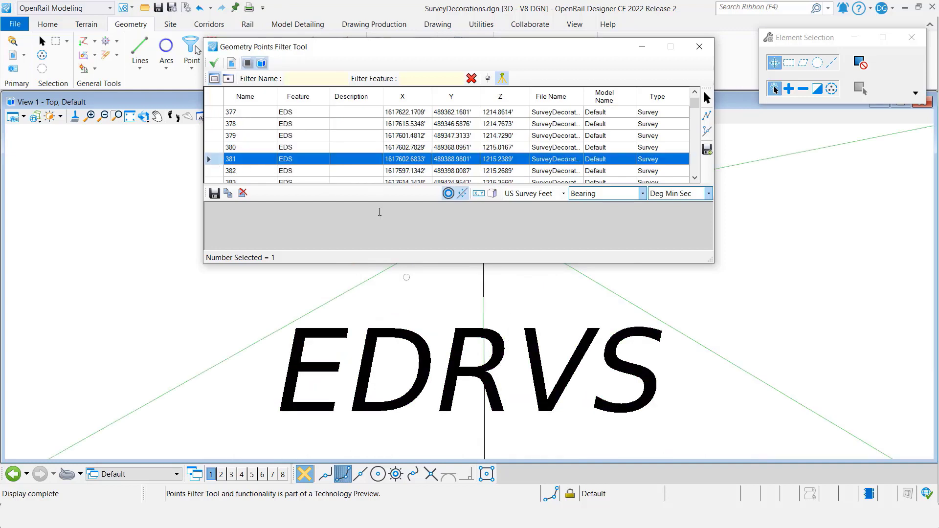
scroll(560, 358, down, 5)
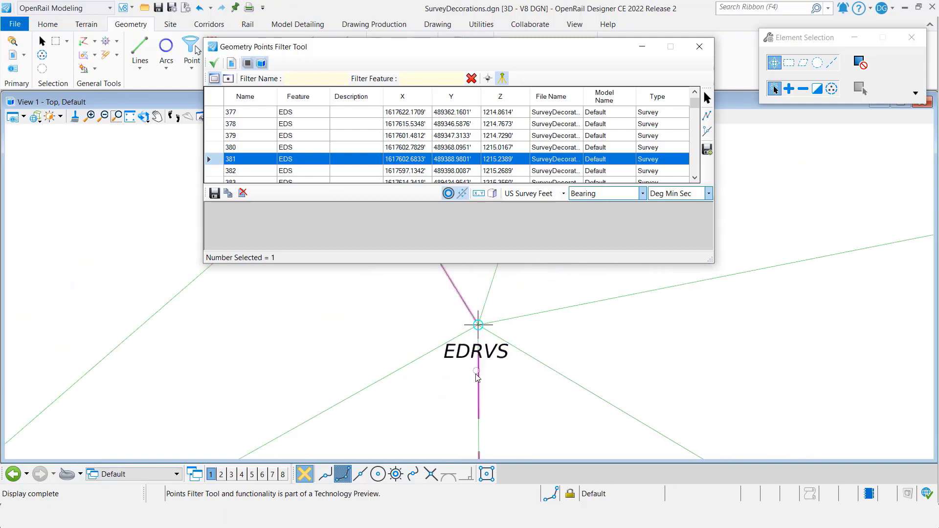
scroll(498, 367, down, 2)
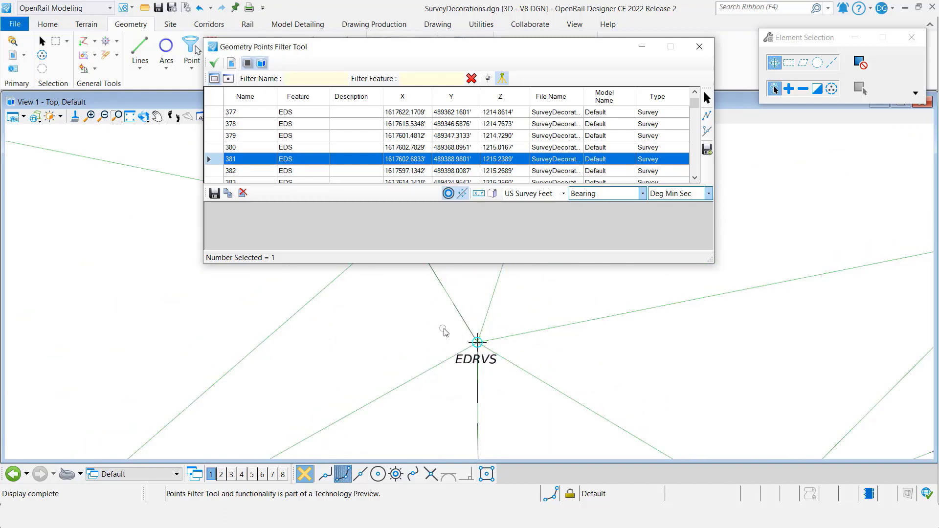
- Switch from zooming to centering the view on the selected point, and center it on points 4035 and 4004
click(232, 80)
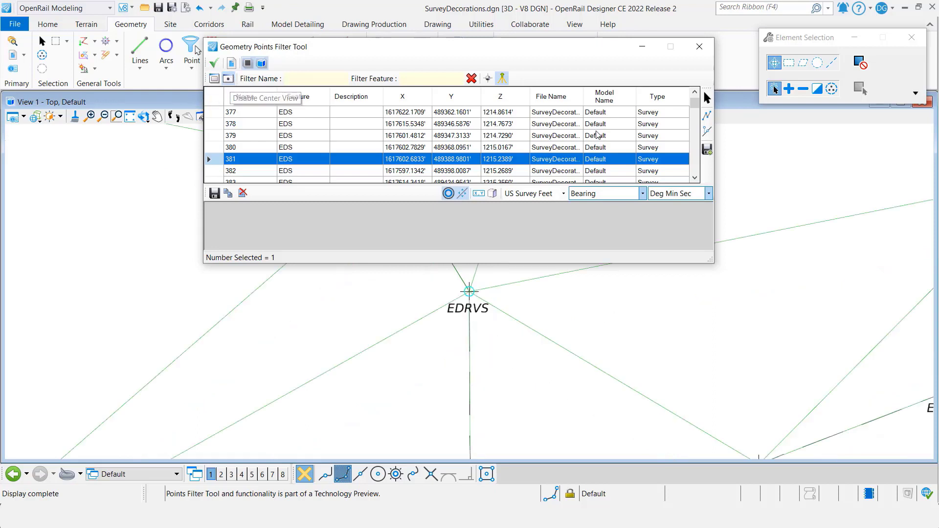
scroll(312, 166, up, 5)
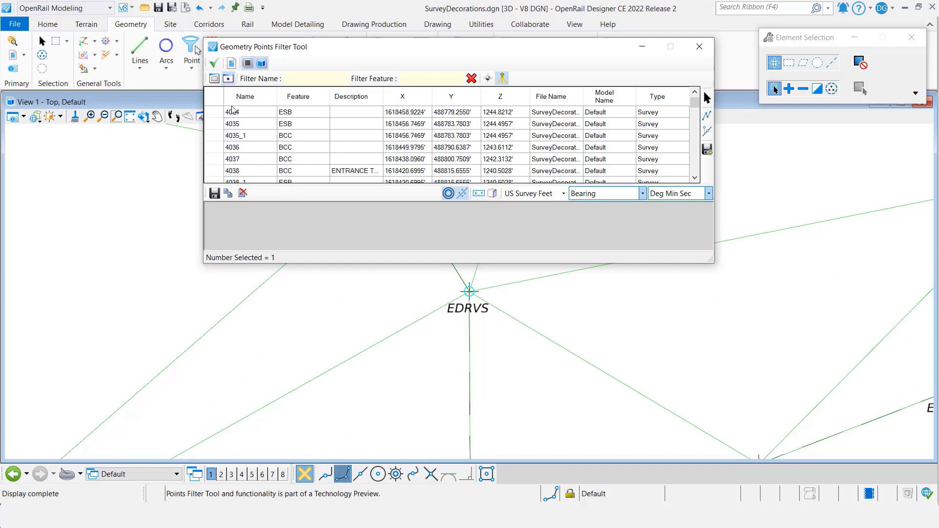
click(218, 124)
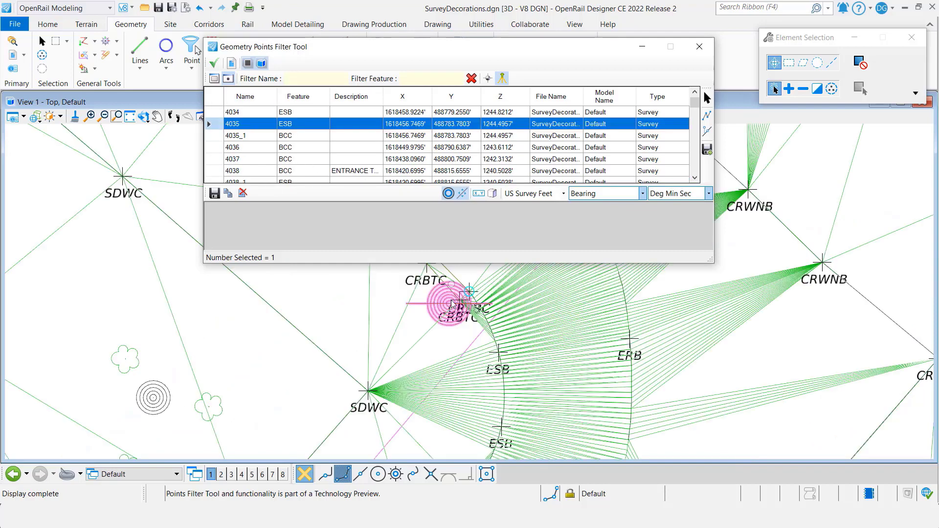
scroll(218, 127, up, 10)
click(215, 112)
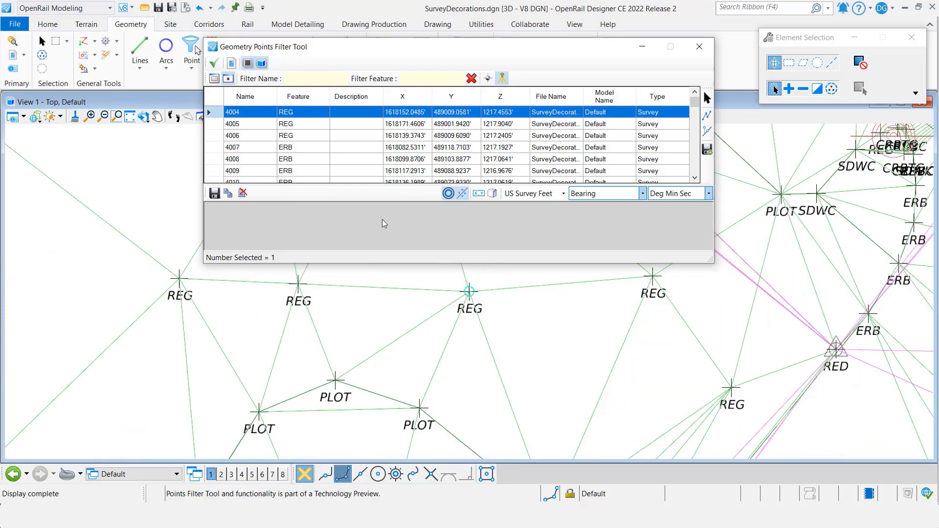
- Center the view on point CB1 from the list at a wider zoom level
scroll(474, 325, up, 3)
scroll(445, 150, up, 4)
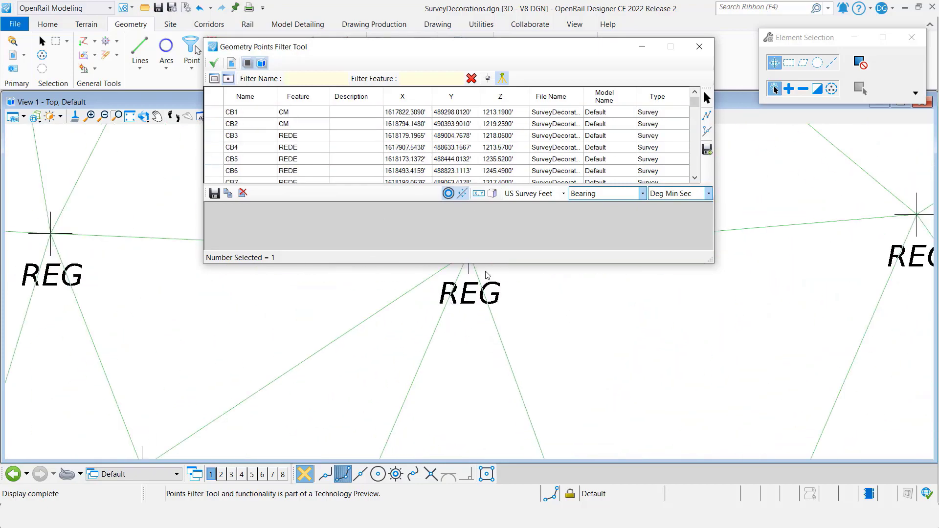
scroll(502, 345, down, 7)
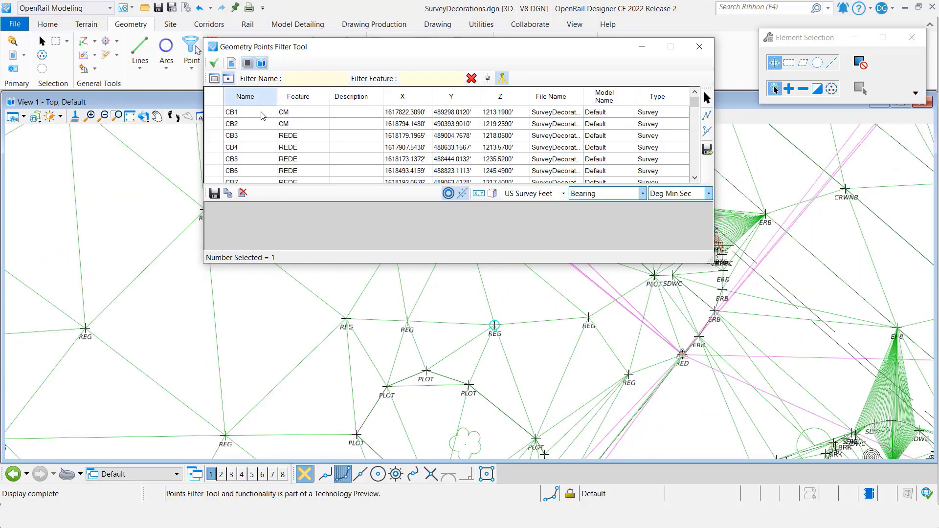
click(214, 112)
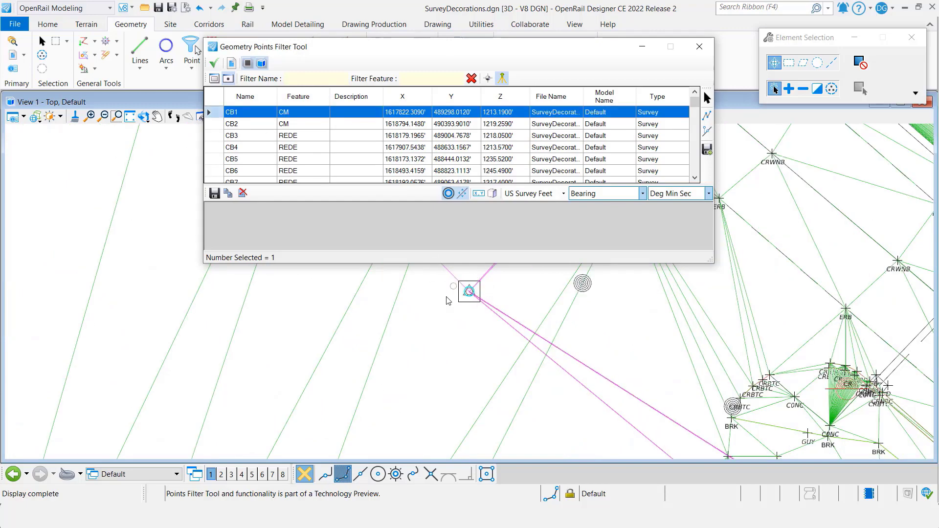